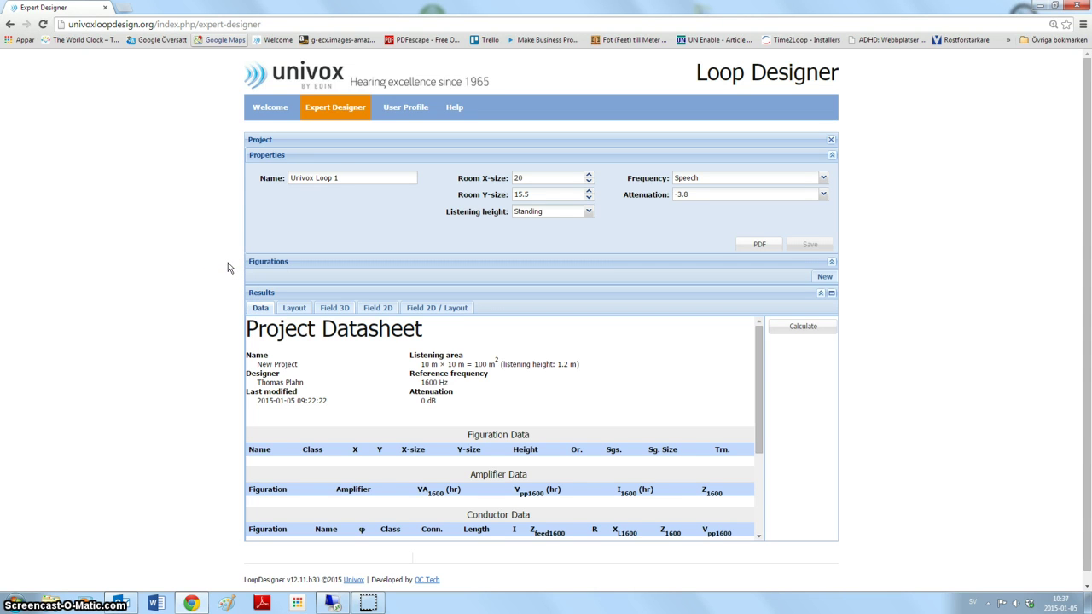
# Add three new figurations to the project and delete all of them, confirming each deletion
pyautogui.click(824, 277)
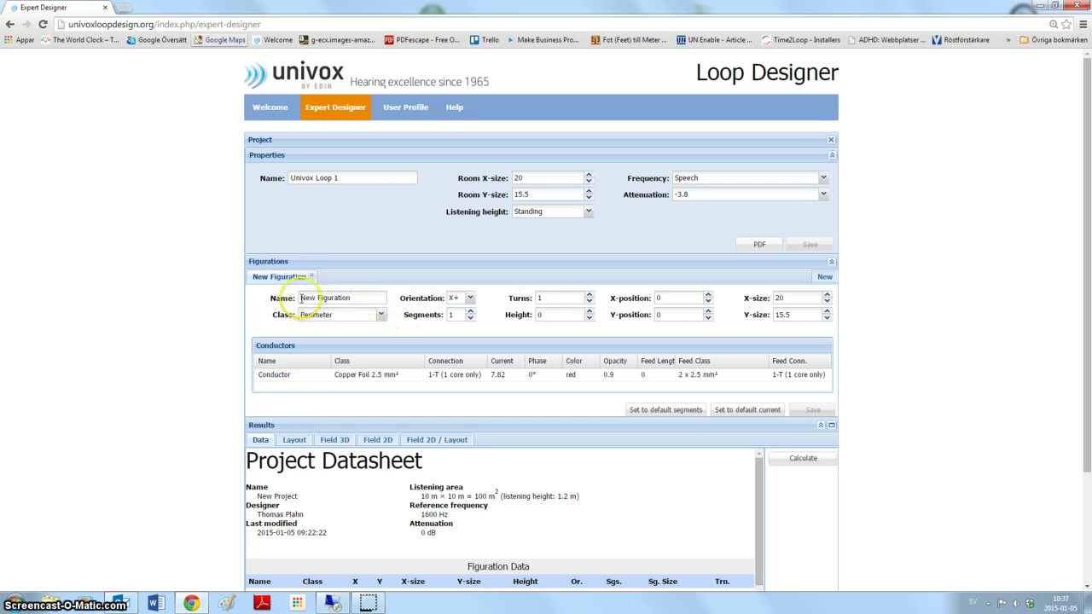
pyautogui.doubleClick(824, 276)
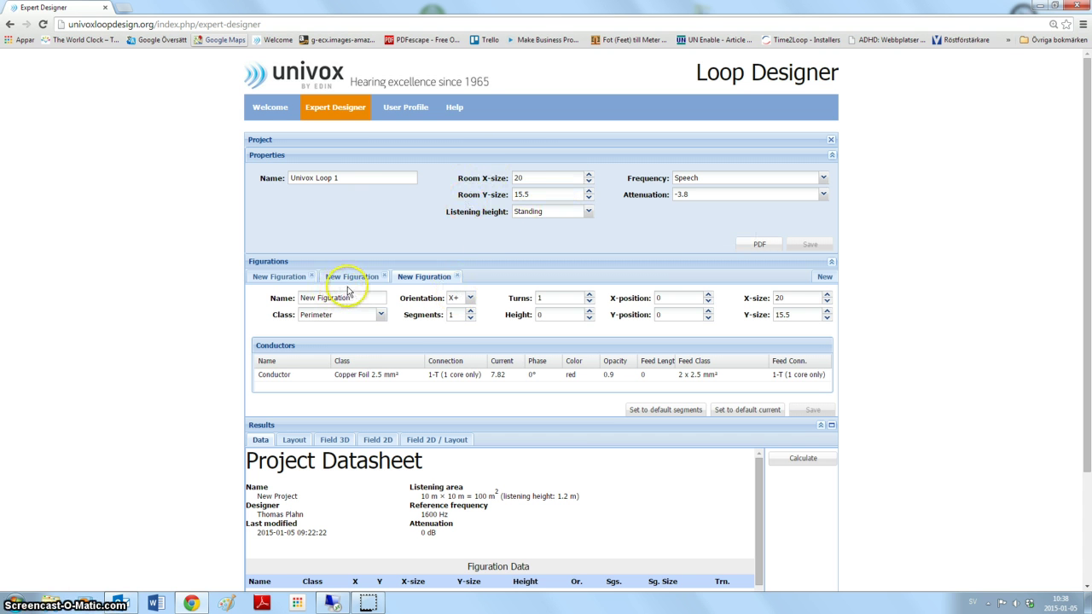
pyautogui.click(456, 277)
pyautogui.click(577, 96)
pyautogui.click(384, 276)
pyautogui.click(576, 95)
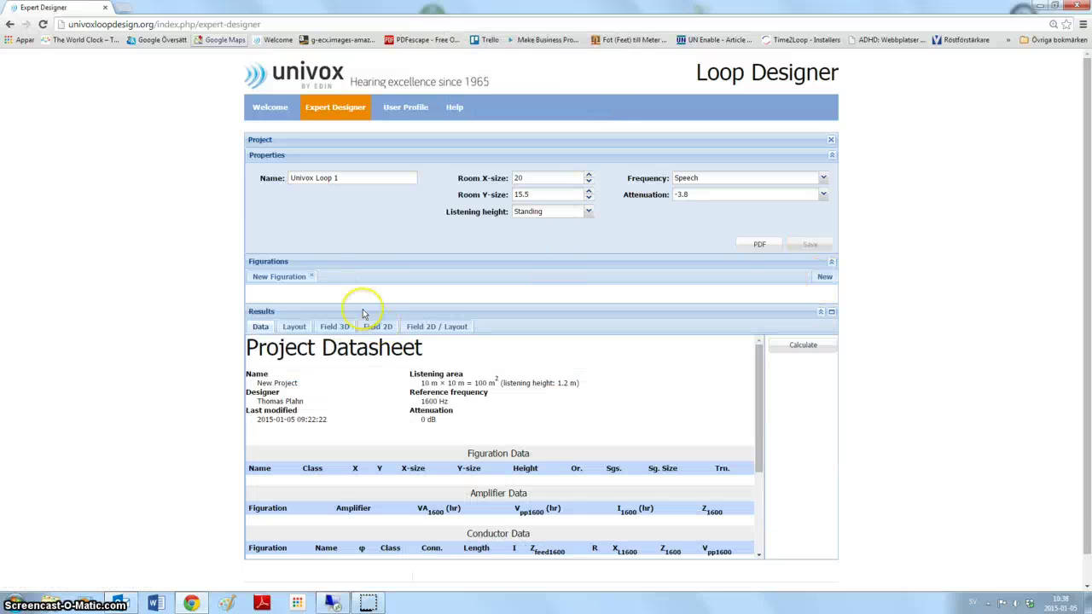
pyautogui.click(311, 277)
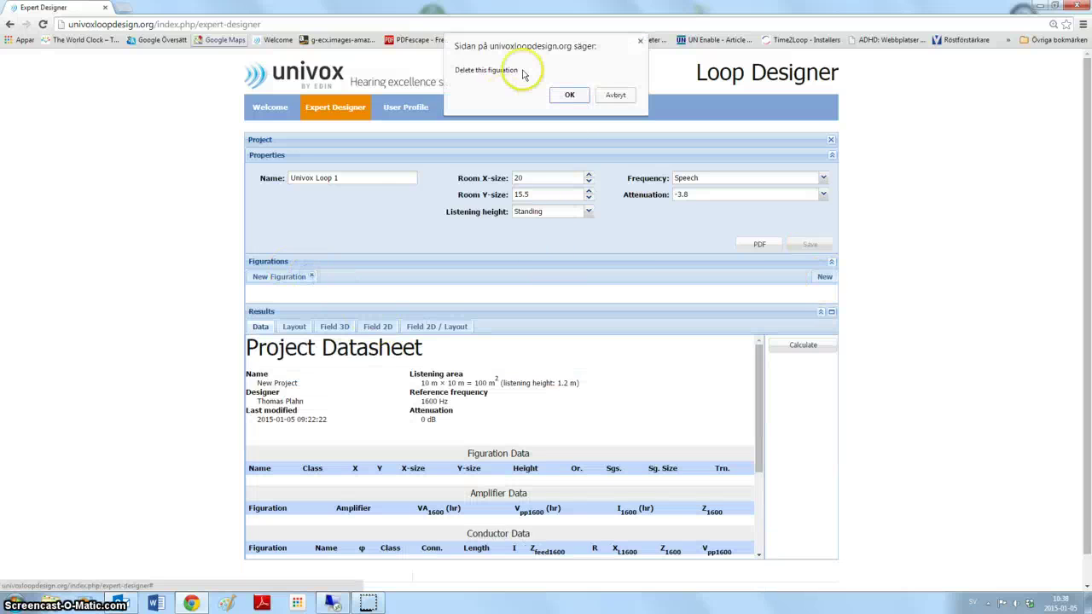
pyautogui.click(586, 100)
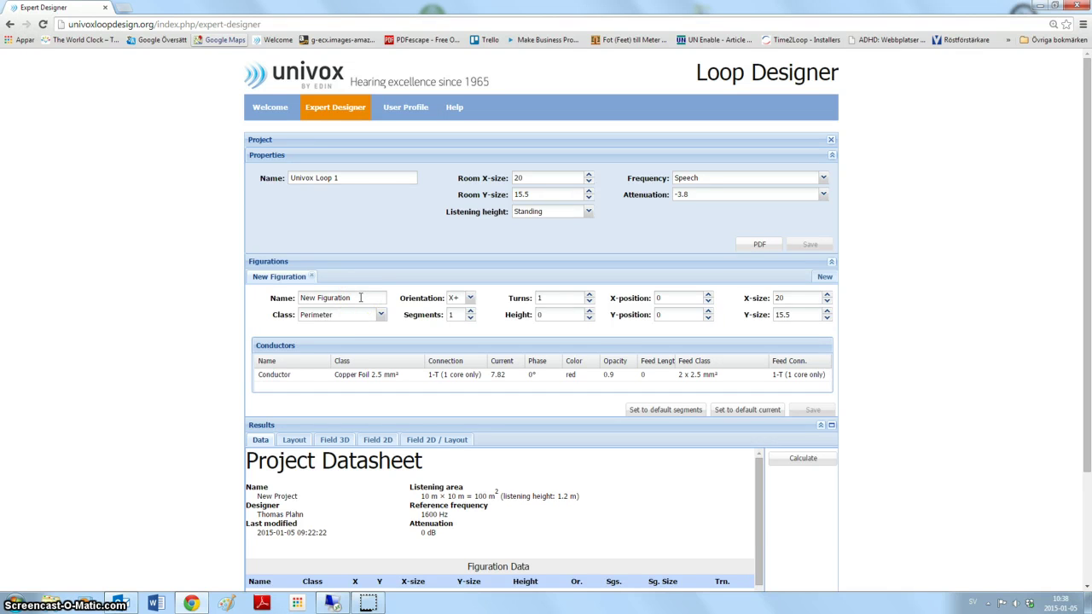
# Name the new figuration Loop 1
pyautogui.tripleClick(326, 297)
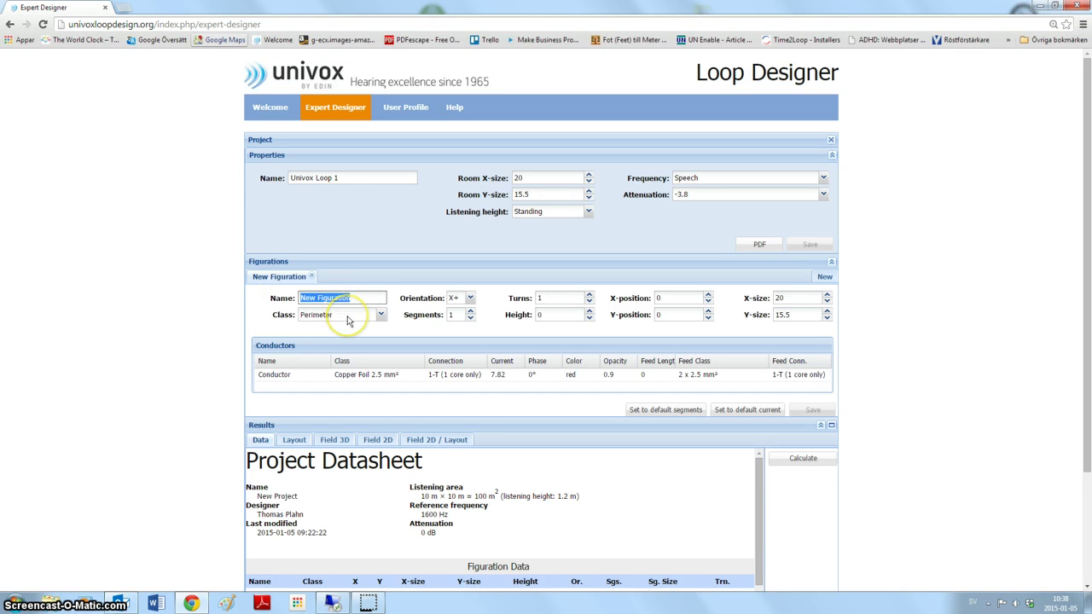
pyautogui.write('Loop 1')
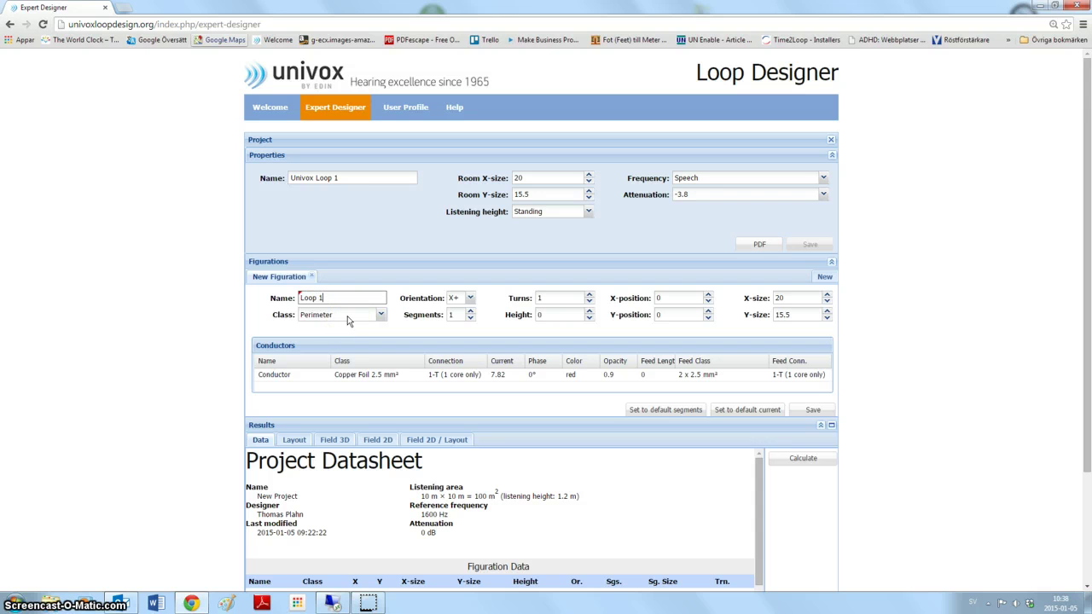
pyautogui.click(350, 317)
pyautogui.click(350, 194)
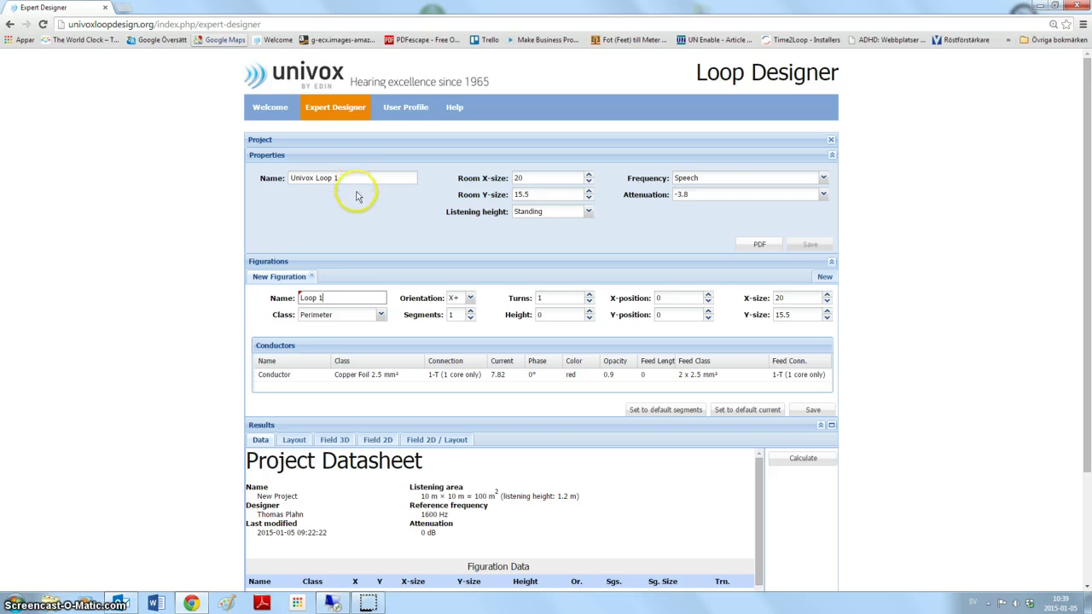
# Review the available loop classes and set Loop 1's class to SLS Efficient
pyautogui.click(384, 318)
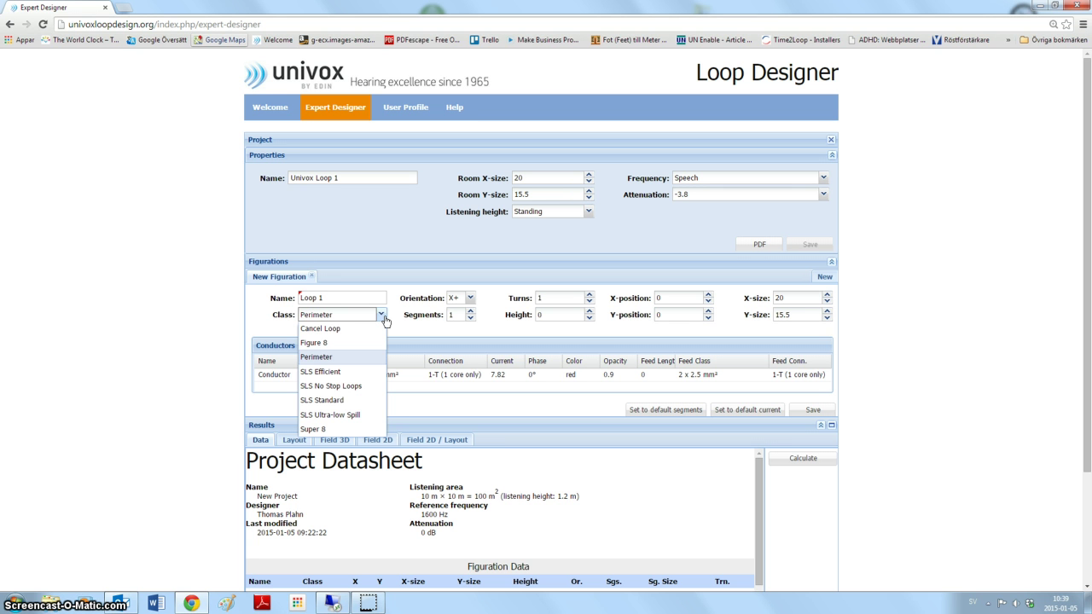
pyautogui.click(371, 335)
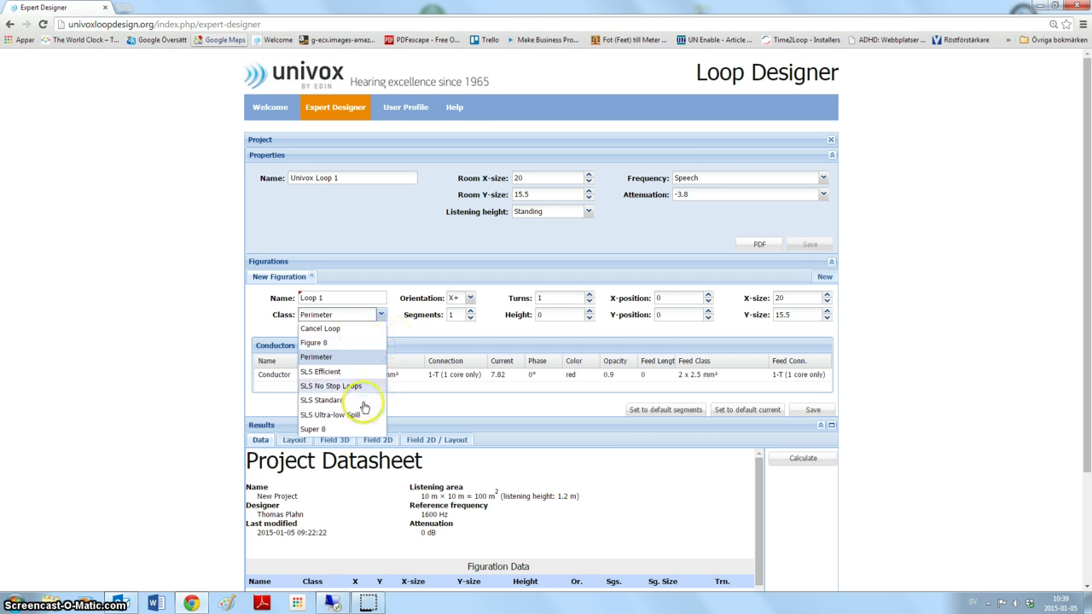
pyautogui.click(395, 313)
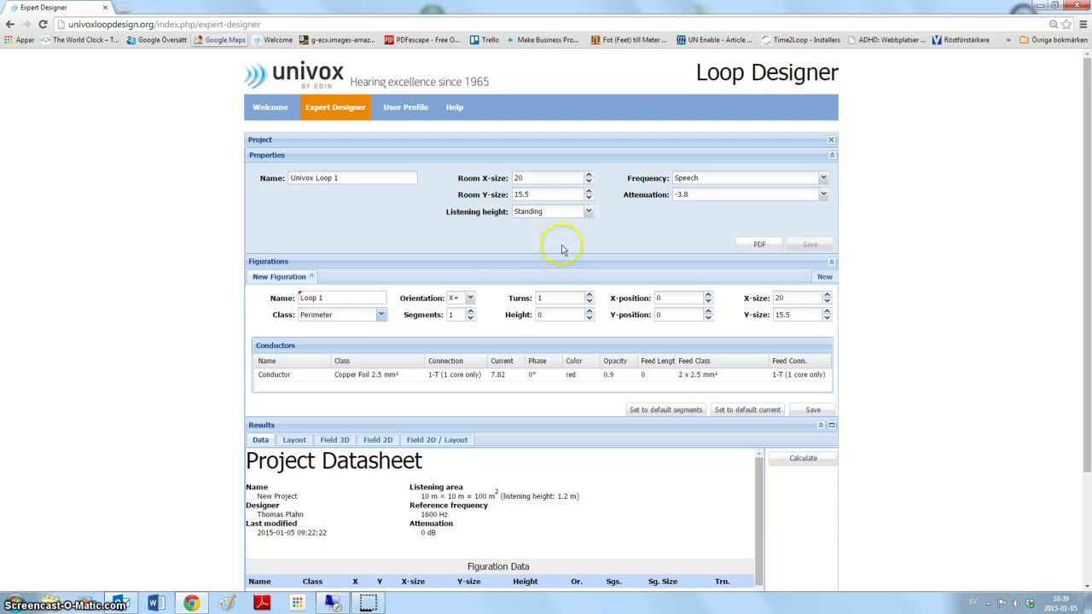
pyautogui.click(380, 315)
pyautogui.click(370, 372)
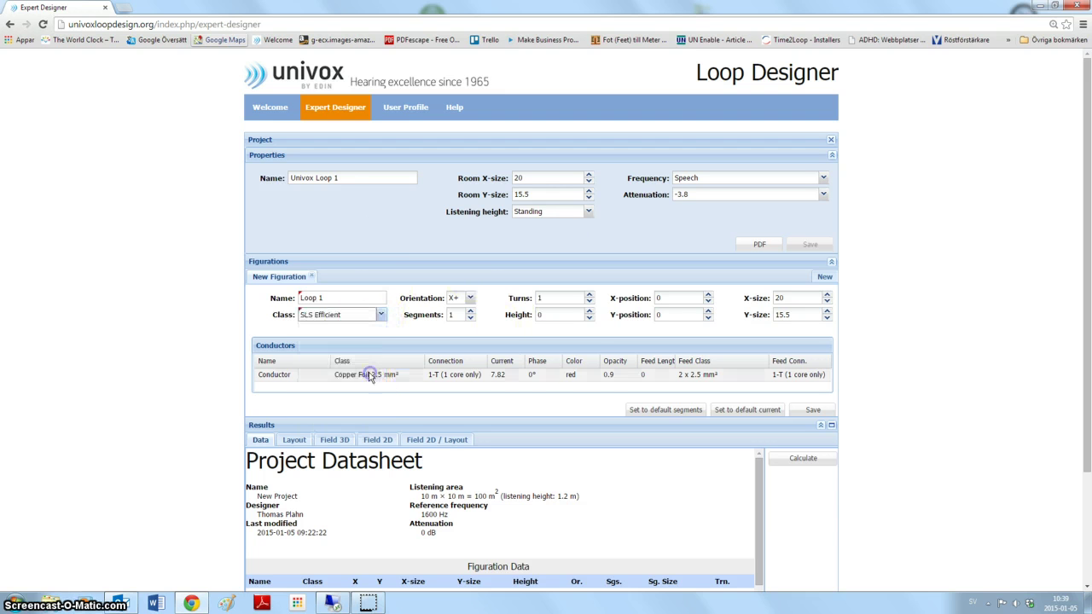
# Set the orientation of the SLS Efficient loop to Y+ and save the figuration
pyautogui.scroll(-2, 409, 324)
pyautogui.click(459, 185)
pyautogui.click(460, 212)
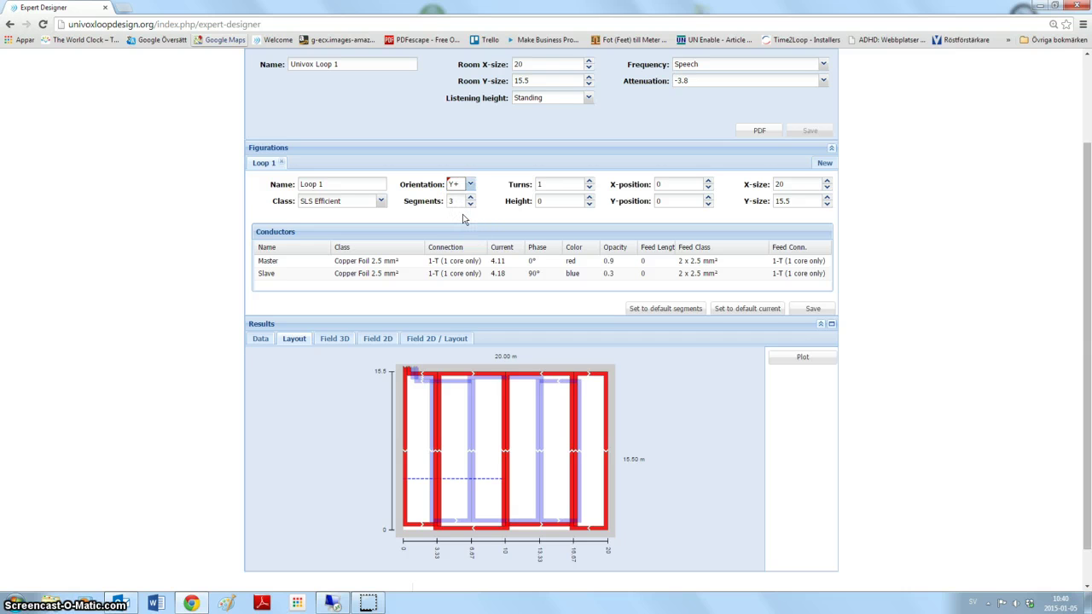
pyautogui.click(822, 311)
# Change Loop 1's class to Cancel Loop and plot its layout
pyautogui.click(381, 201)
pyautogui.click(341, 226)
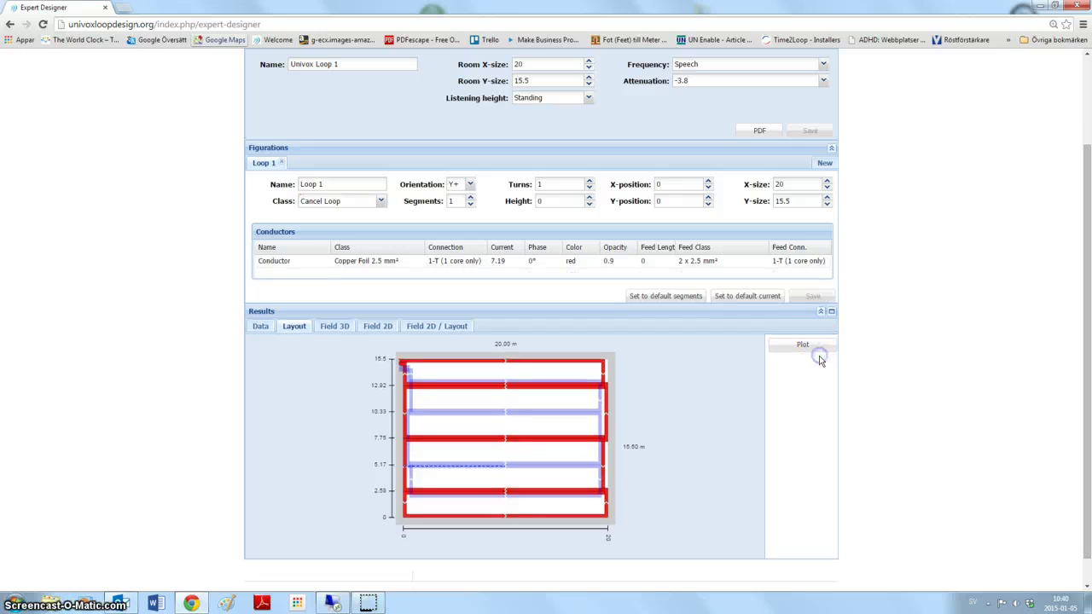
pyautogui.click(813, 347)
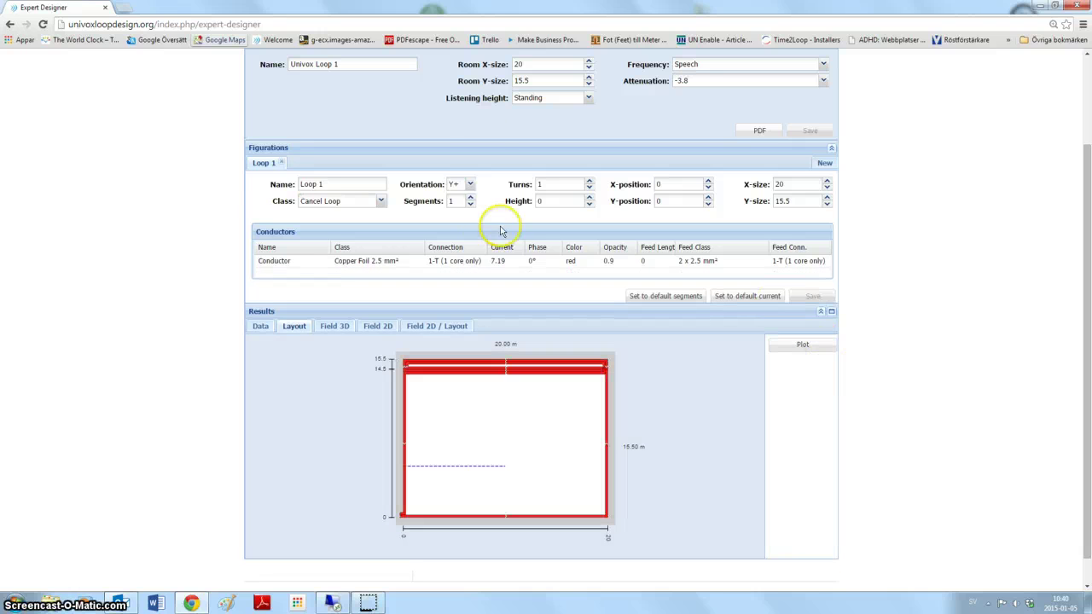
# Set the cancel loop's orientation to X-, save the figuration and plot the layout
pyautogui.click(470, 185)
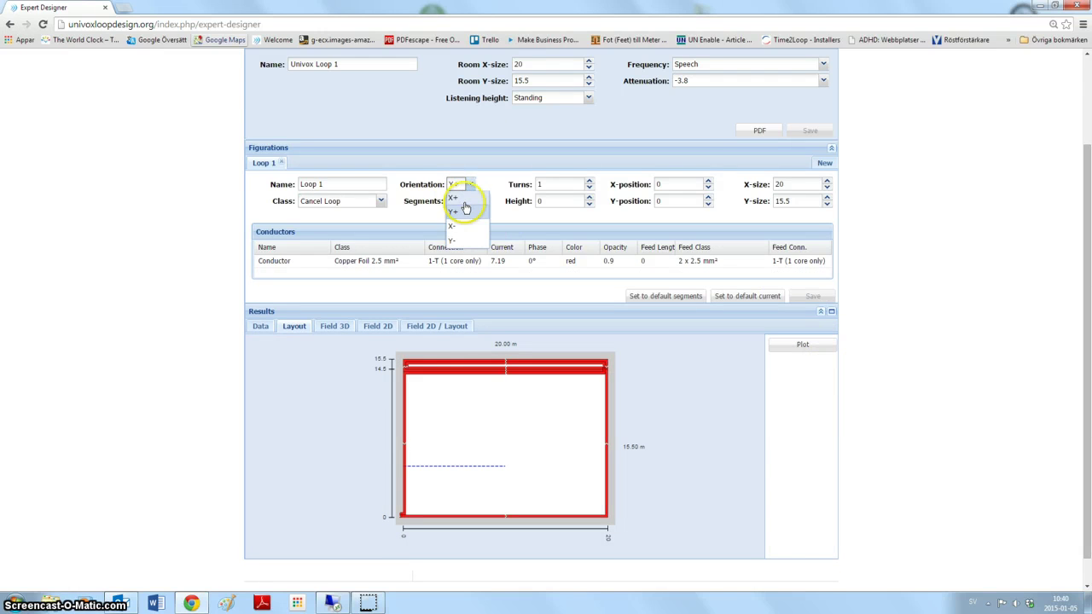
pyautogui.click(454, 225)
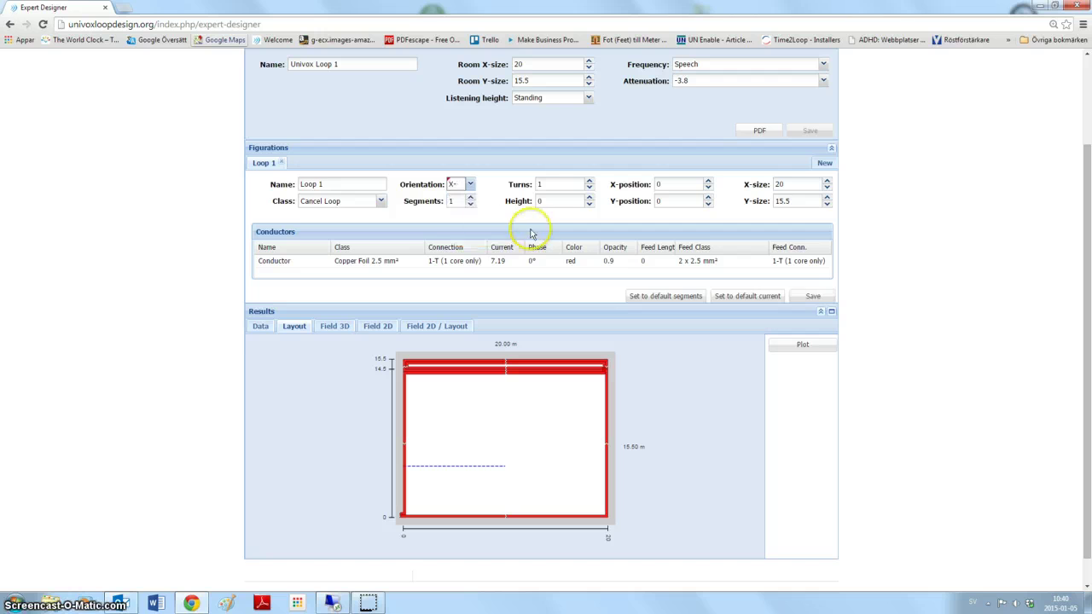
pyautogui.click(811, 297)
pyautogui.click(806, 345)
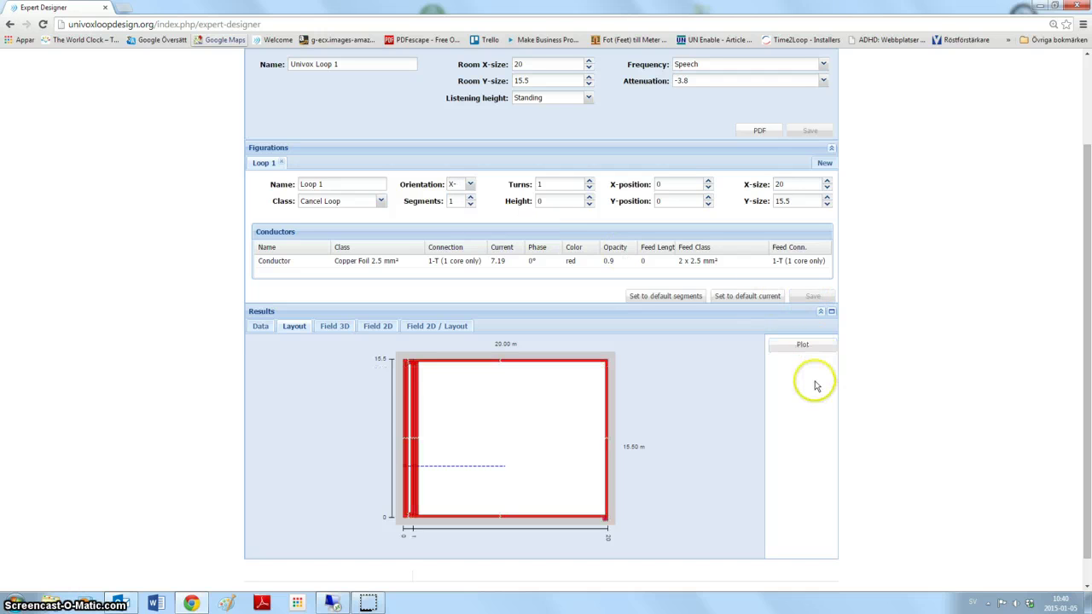
# Set the cancel loop's orientation to Y-, save the figuration and plot the layout
pyautogui.click(470, 184)
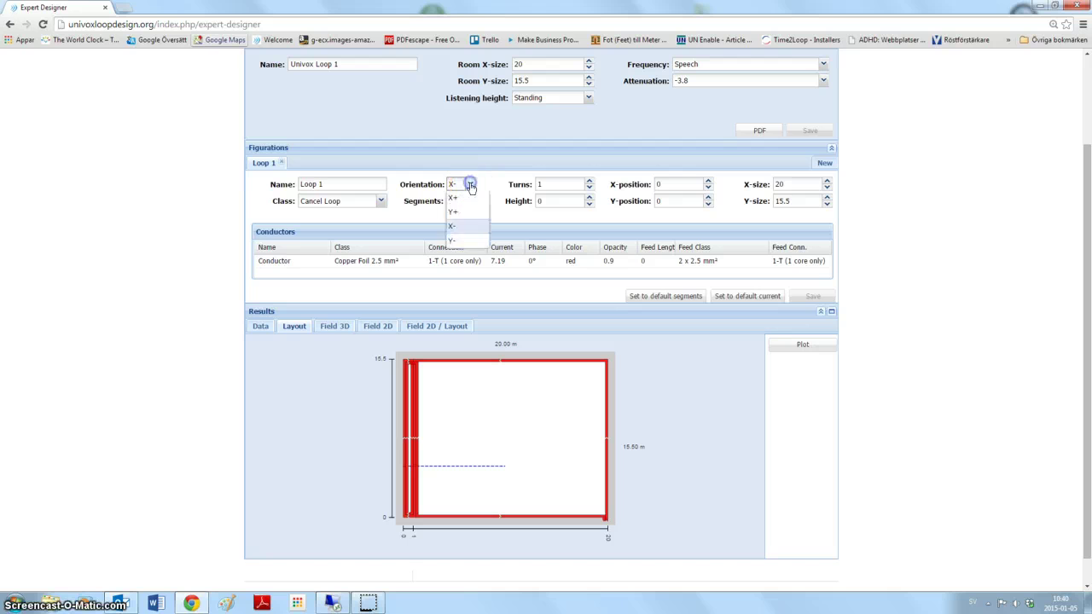
pyautogui.click(468, 243)
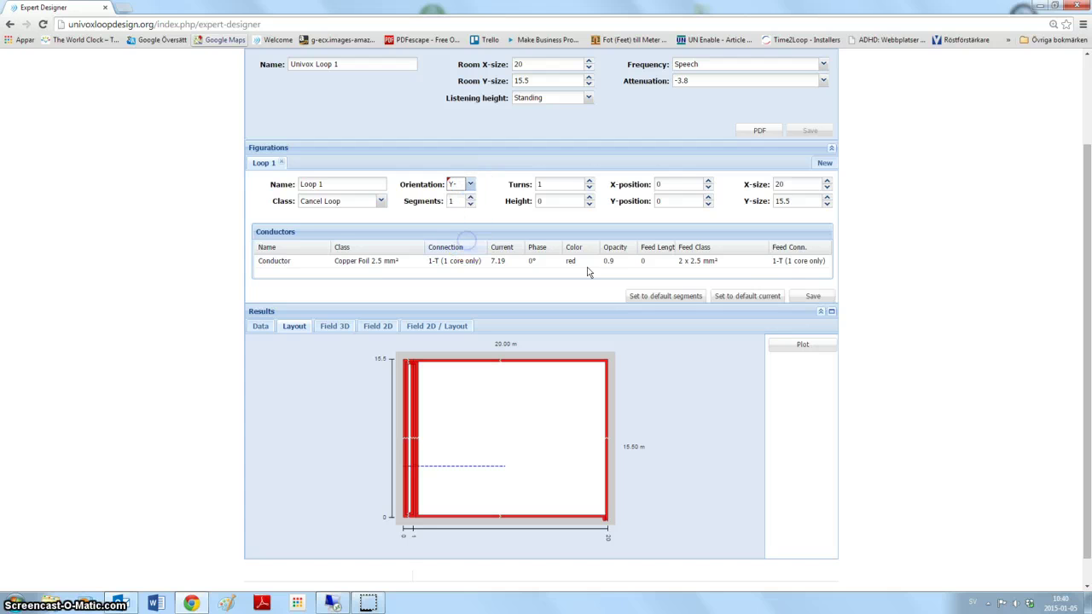
pyautogui.click(811, 295)
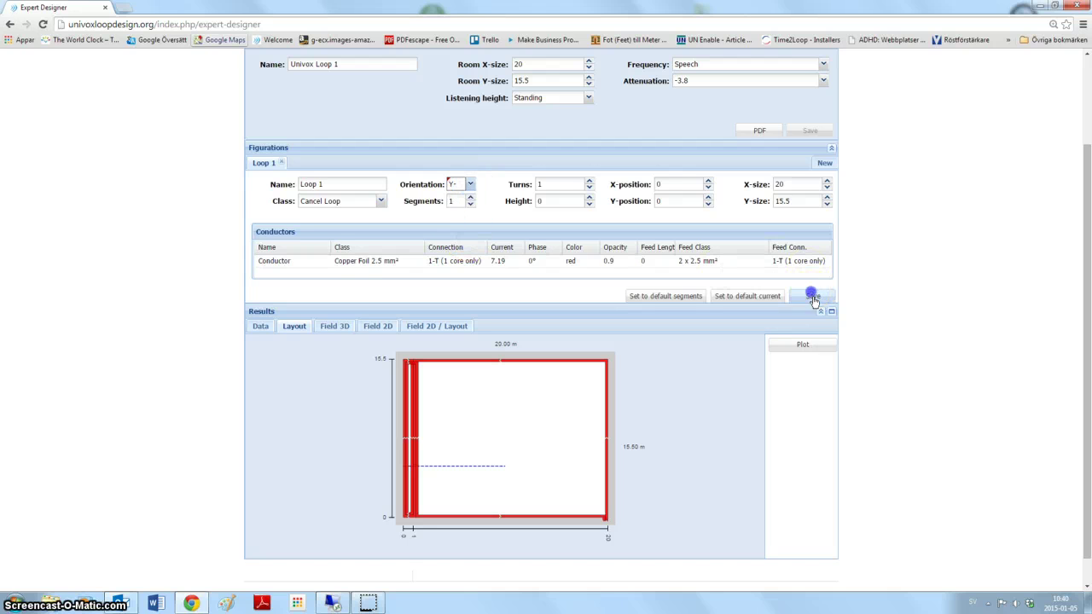
pyautogui.click(816, 347)
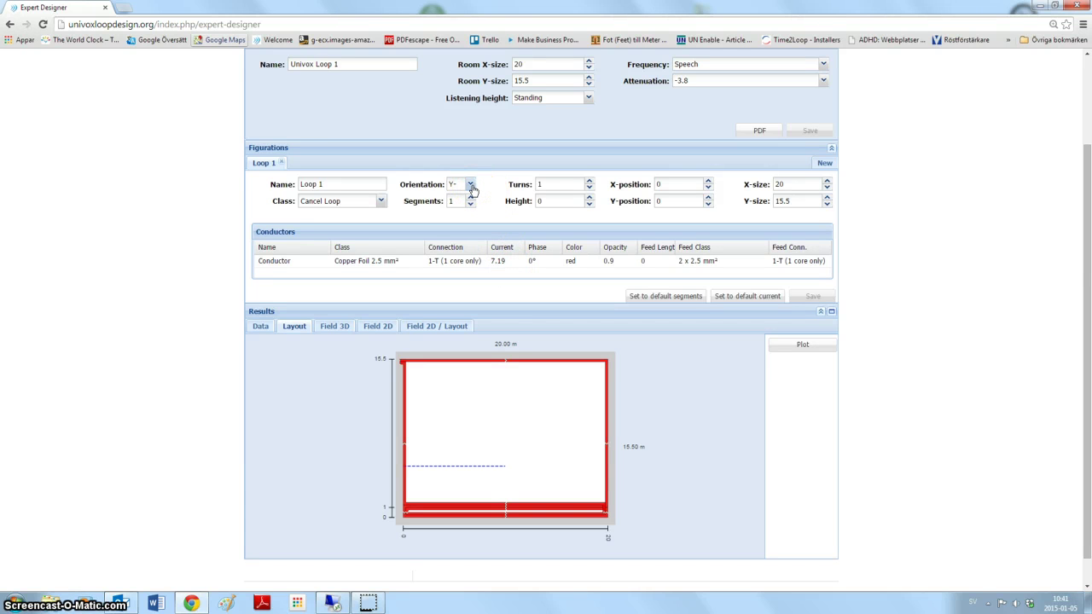
# Change Loop 1's class to Figure 8, save the figuration and plot its layout
pyautogui.click(381, 202)
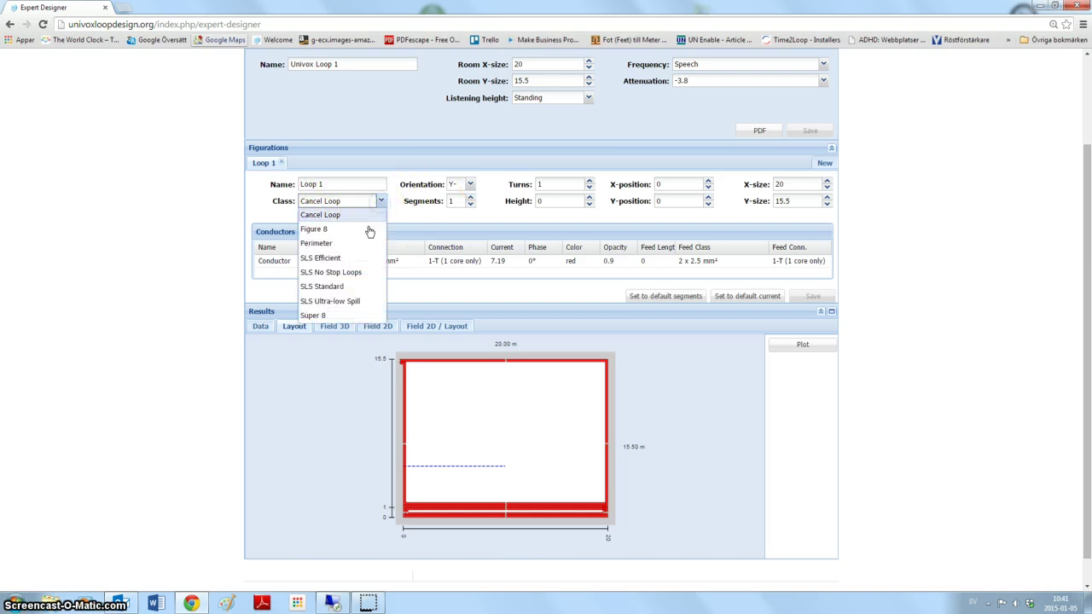
pyautogui.click(367, 229)
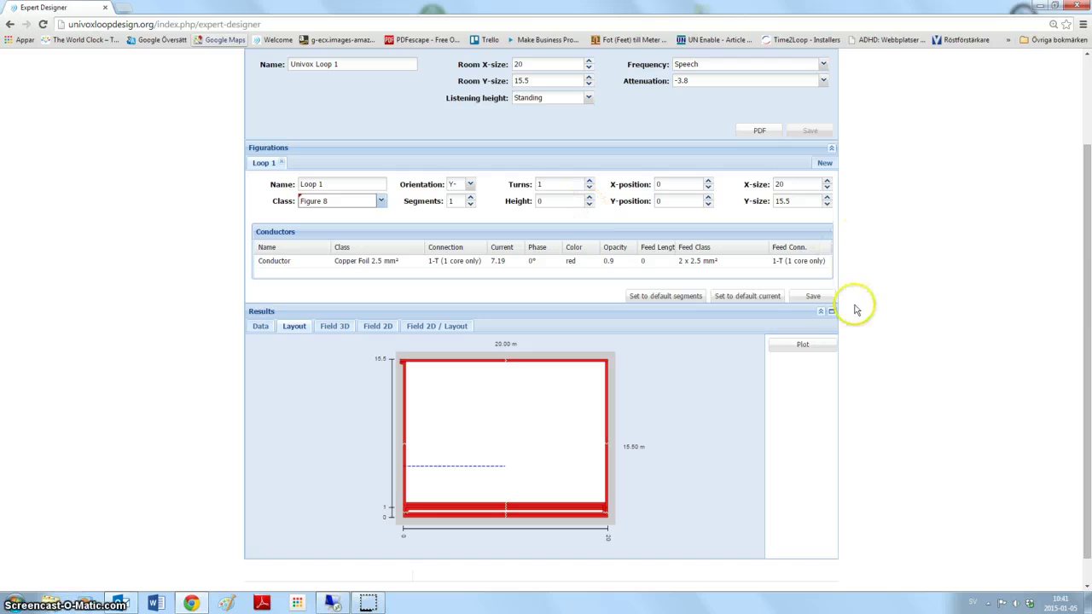
pyautogui.click(819, 298)
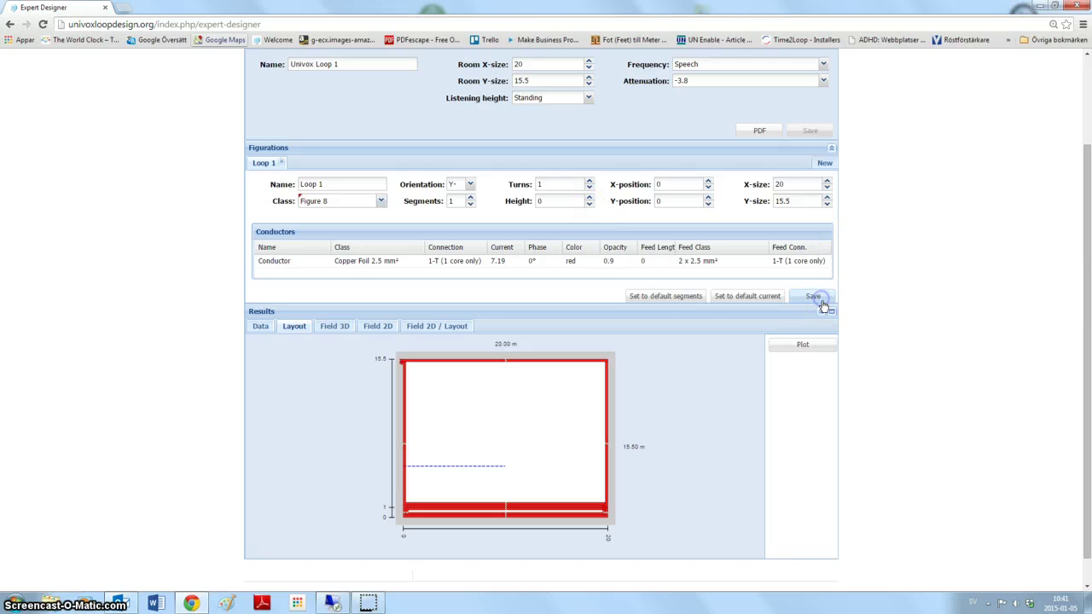
pyautogui.click(800, 346)
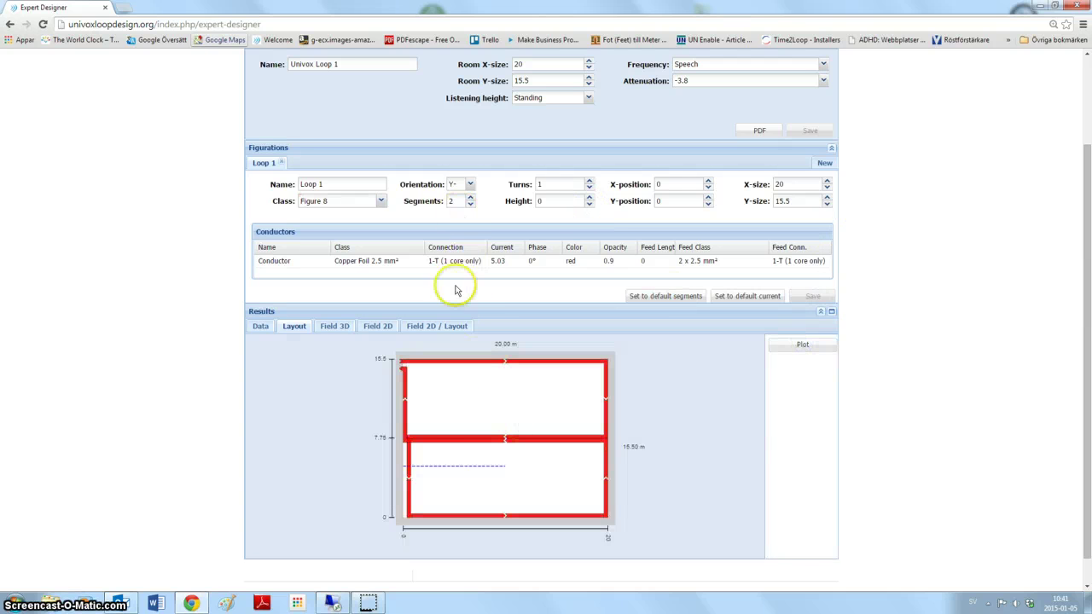
# Try 3 segments for the Figure 8 loop and reduce the segment count again
pyautogui.click(470, 197)
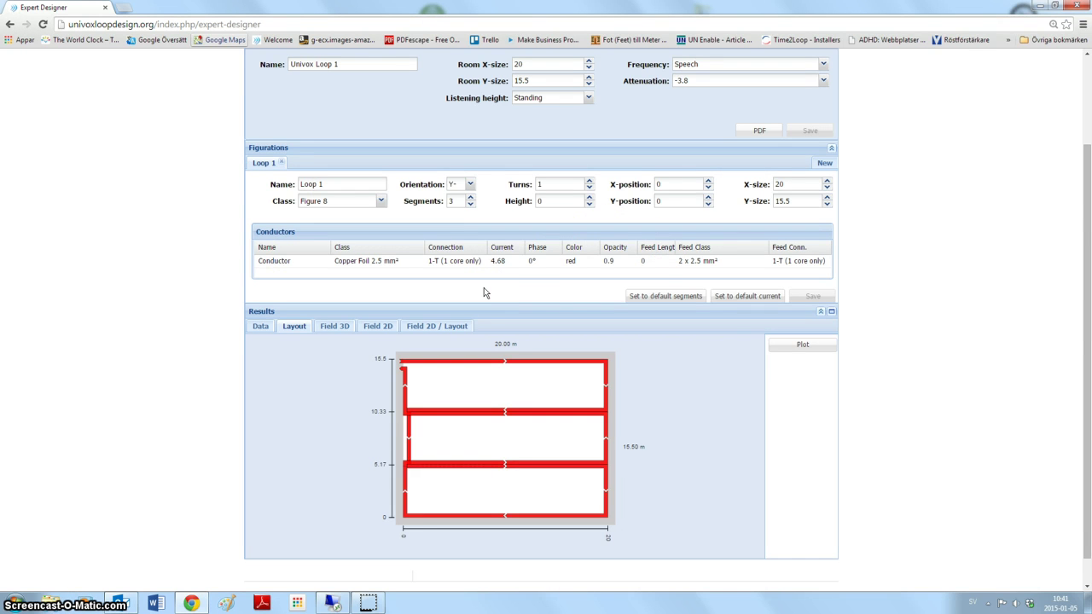
pyautogui.click(470, 205)
pyautogui.click(470, 204)
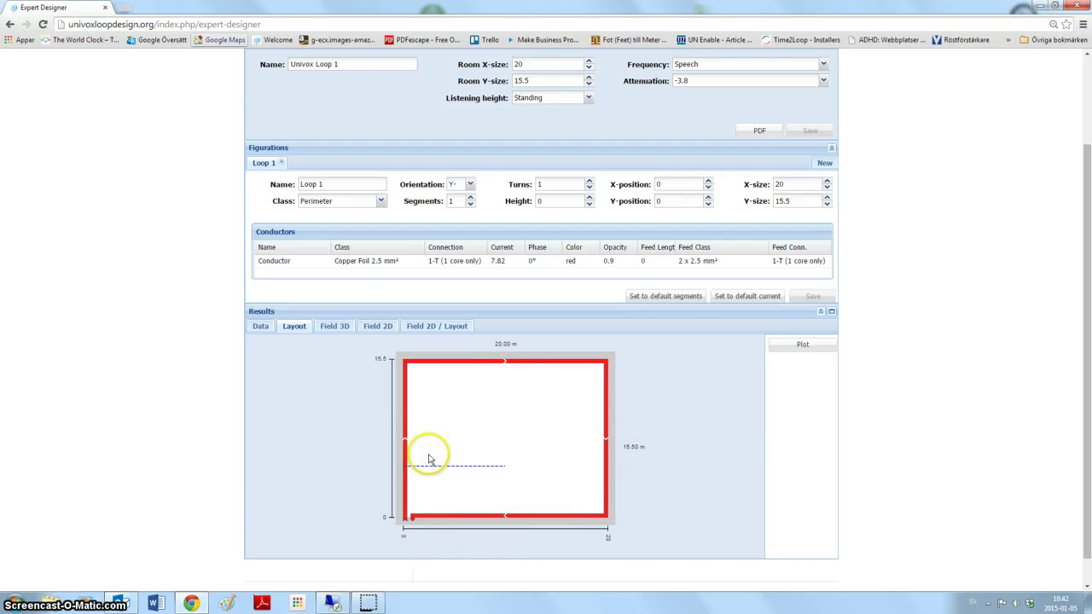
# Try increasing the number of turns of the perimeter loop and return it to 1
pyautogui.click(589, 183)
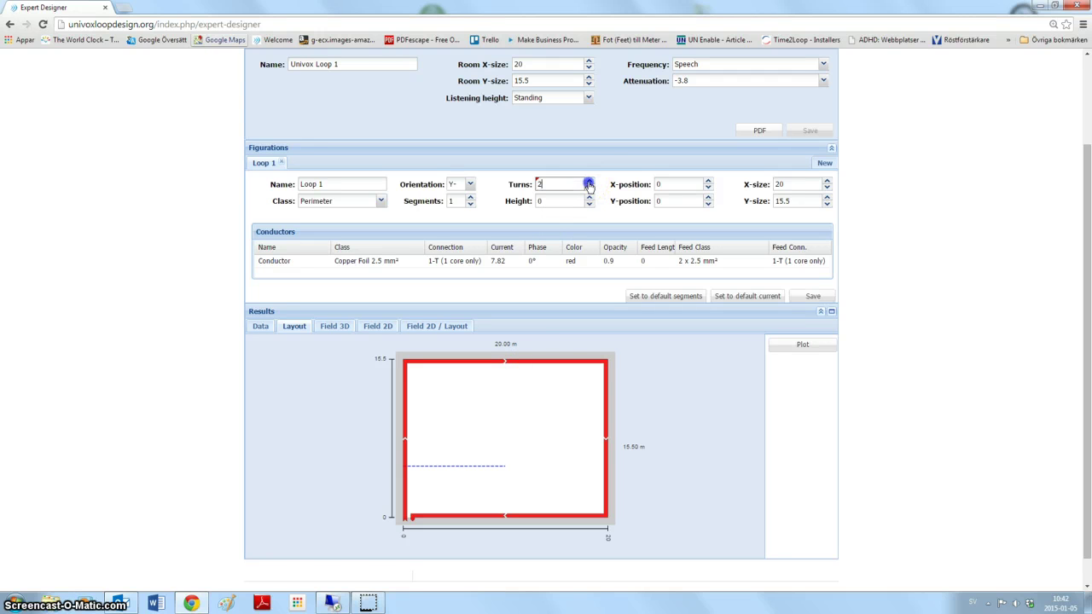
pyautogui.click(588, 182)
pyautogui.click(589, 187)
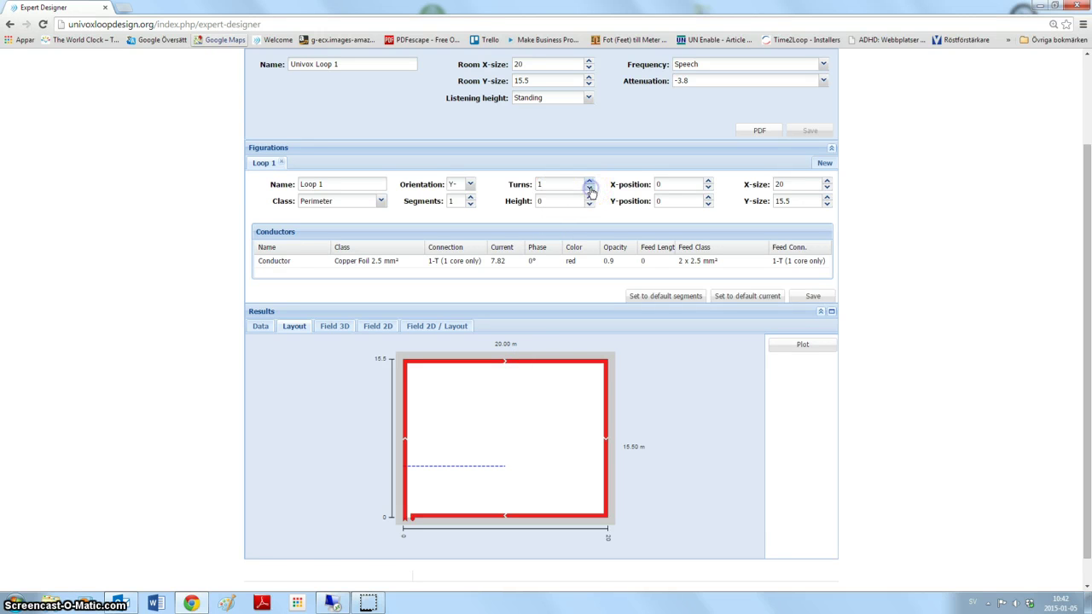
pyautogui.click(589, 189)
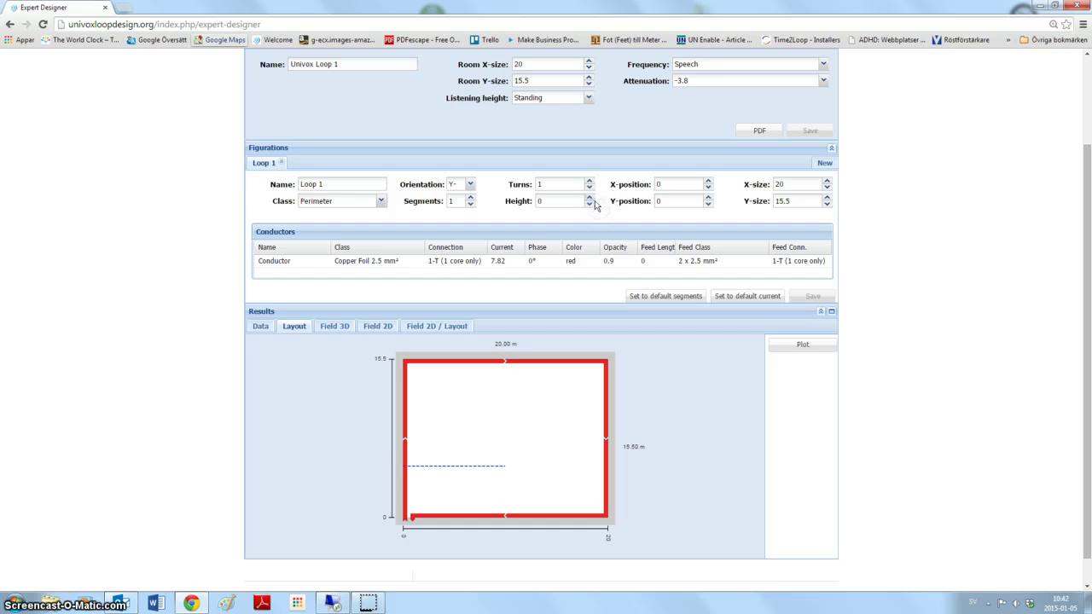
# Set Loop 1's height to 2.5
pyautogui.click(589, 199)
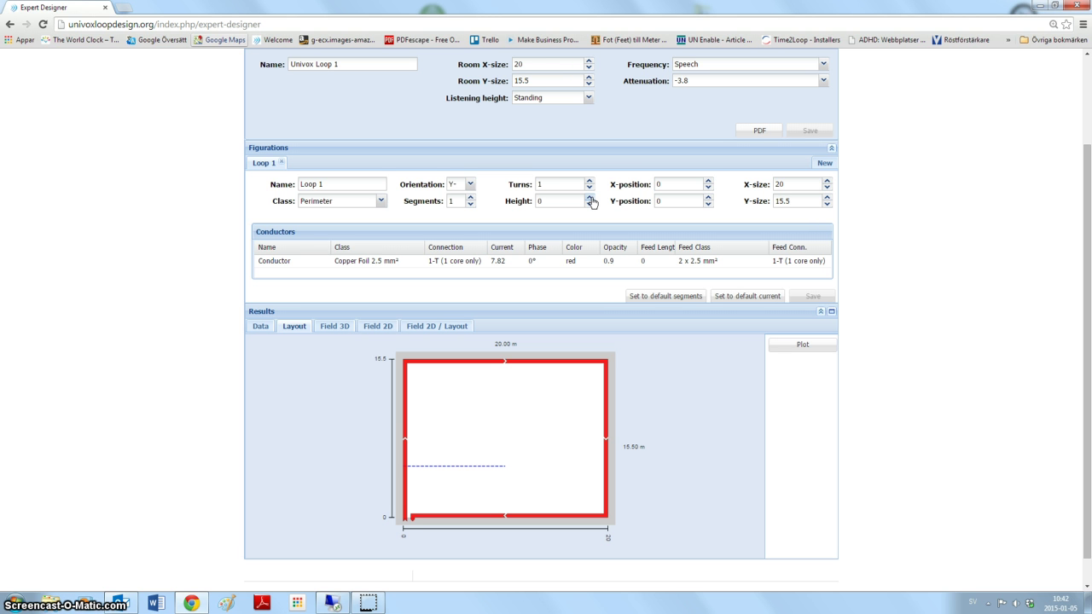
pyautogui.click(565, 202)
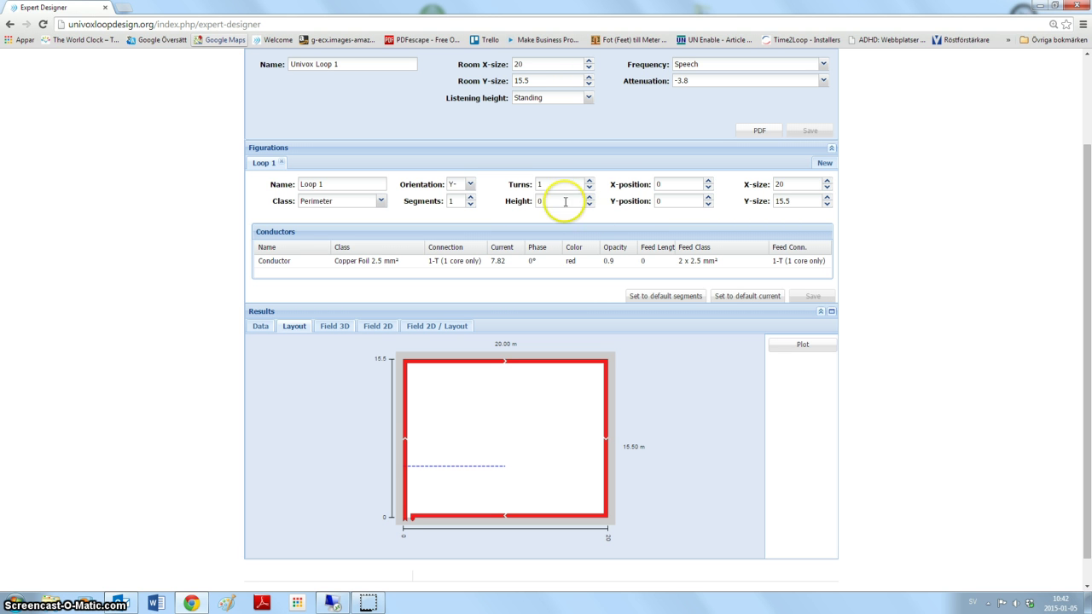
pyautogui.doubleClick(539, 202)
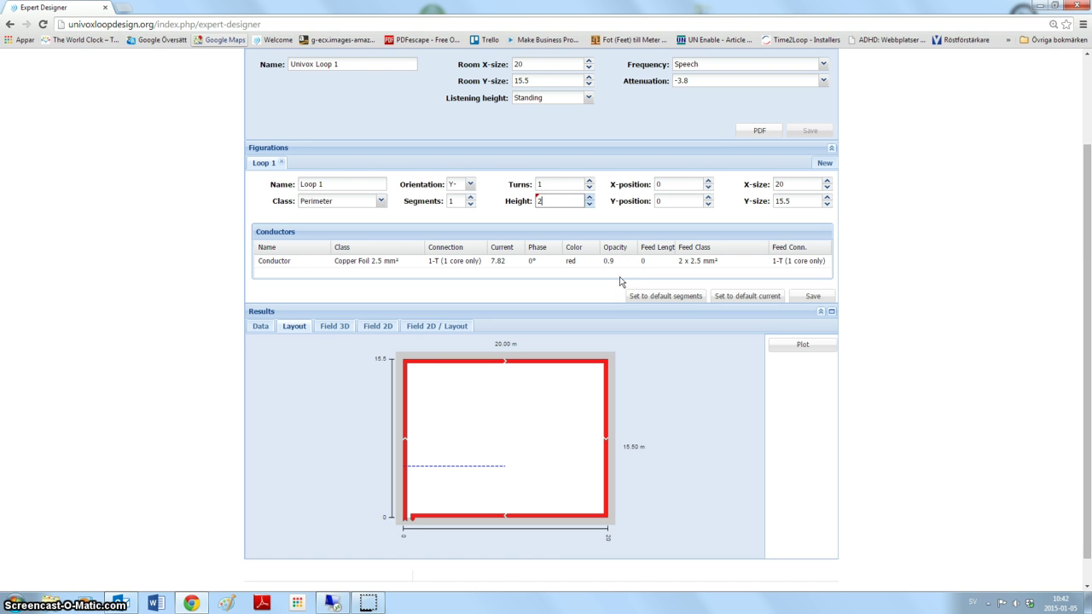
pyautogui.click(629, 246)
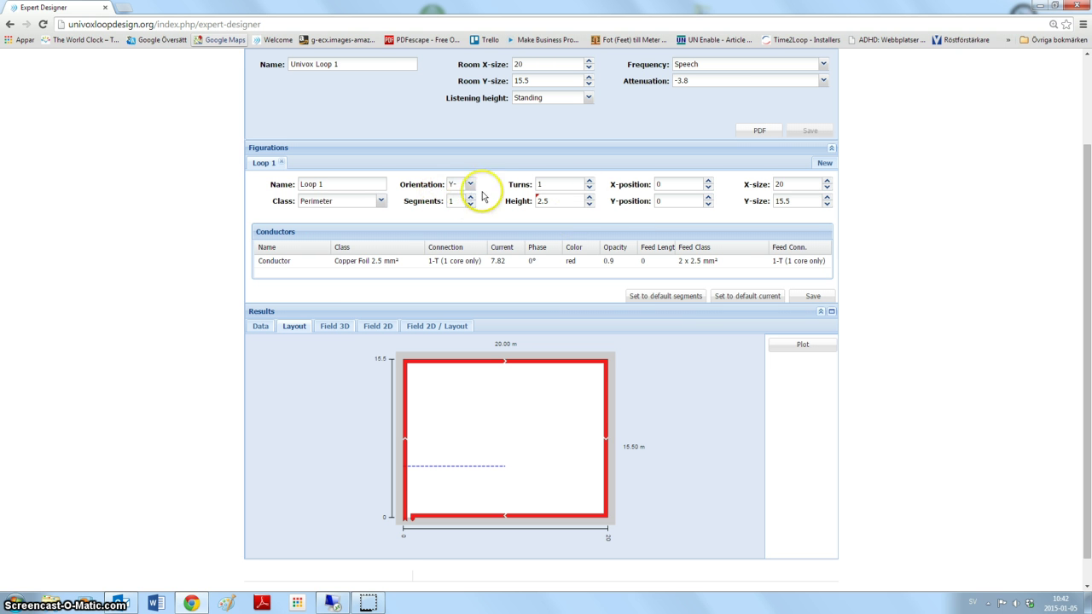
# Try a negative height for Loop 1, then set its height to 0
pyautogui.click(566, 202)
pyautogui.click(493, 207)
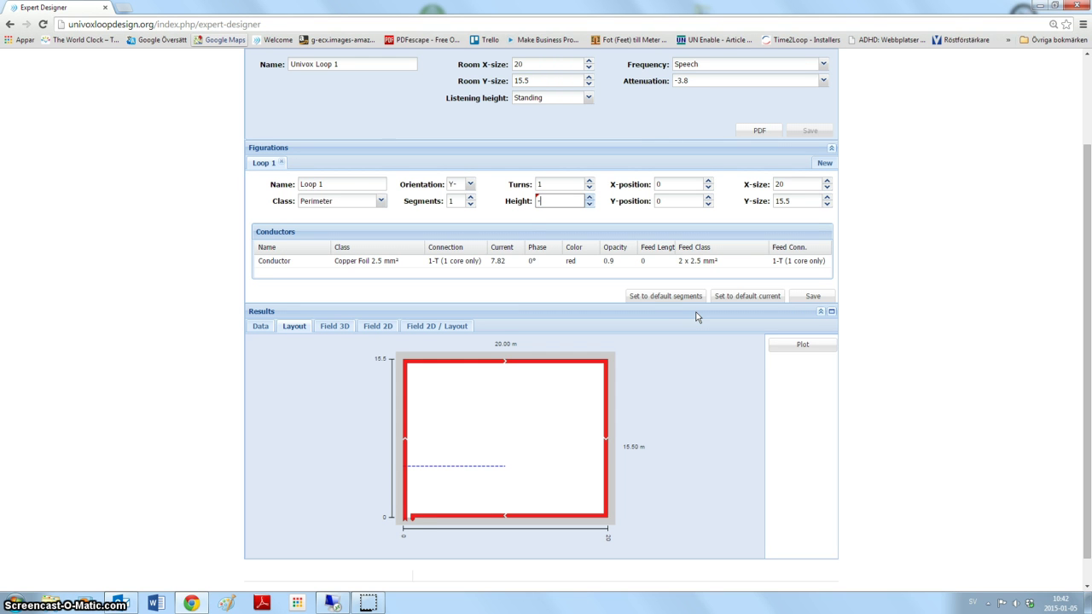
pyautogui.write('-.5,')
pyautogui.moveTo(555, 203); pyautogui.dragTo(511, 201)
pyautogui.write('0')
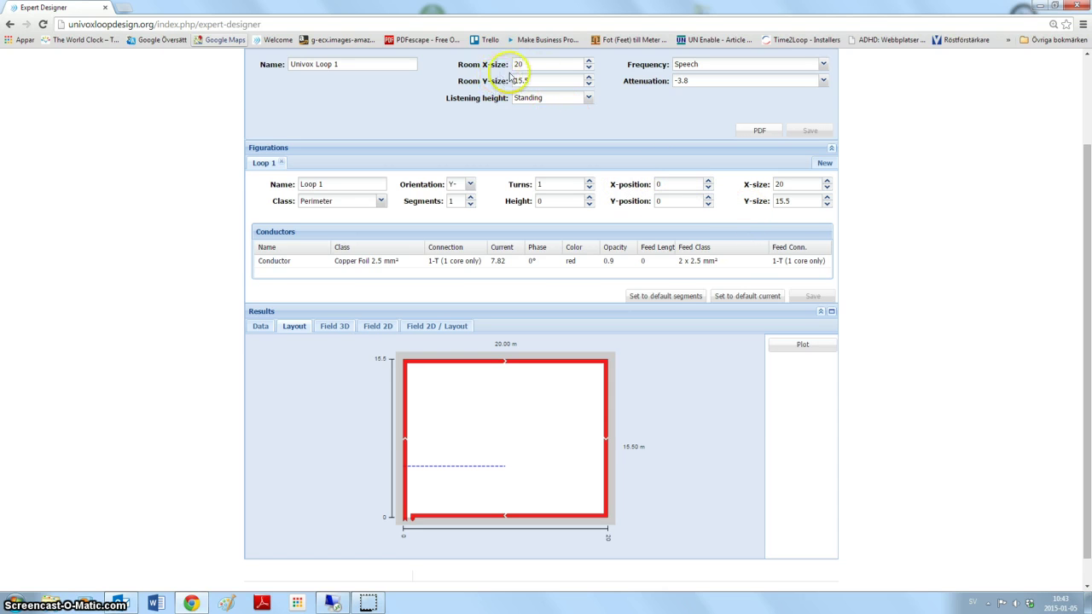
# Set Loop 1's X-size and Y-size to 10 each, save the figuration and plot the layout
pyautogui.click(774, 184)
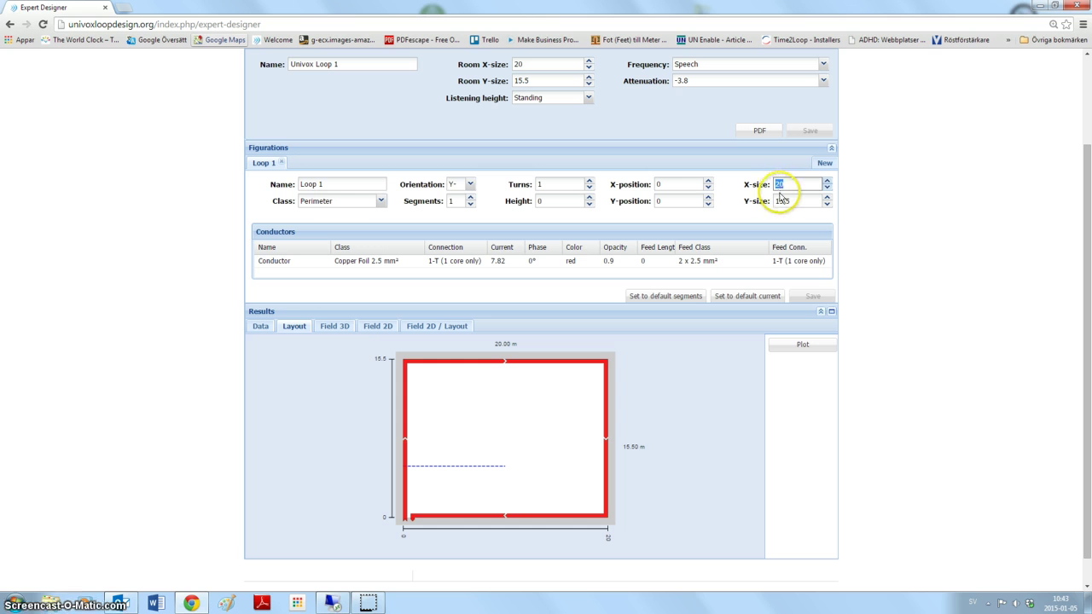
pyautogui.write('10')
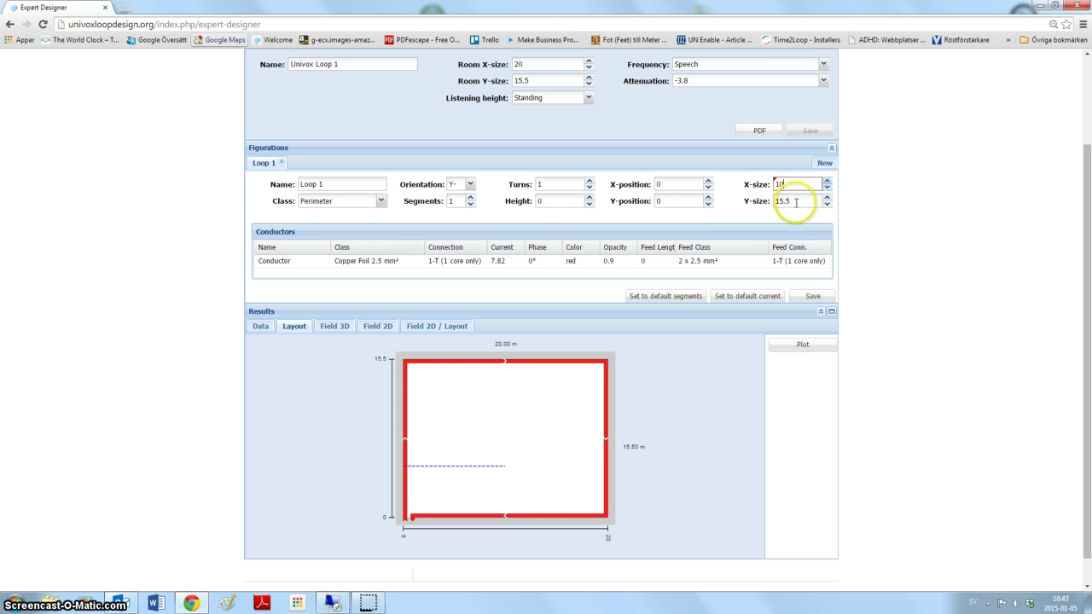
pyautogui.click(754, 202)
pyautogui.write('10')
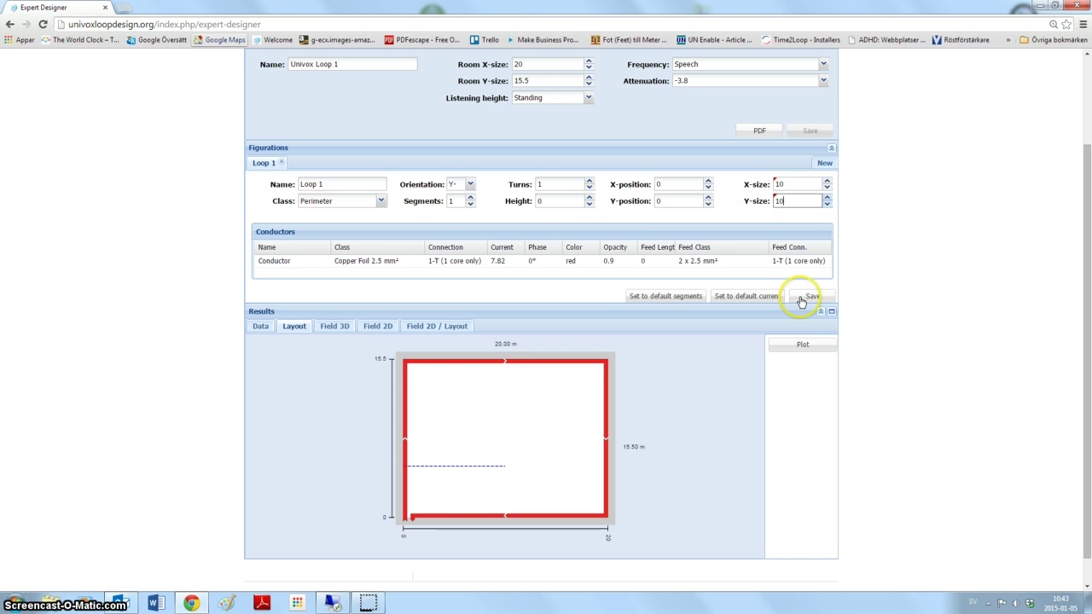
pyautogui.click(812, 296)
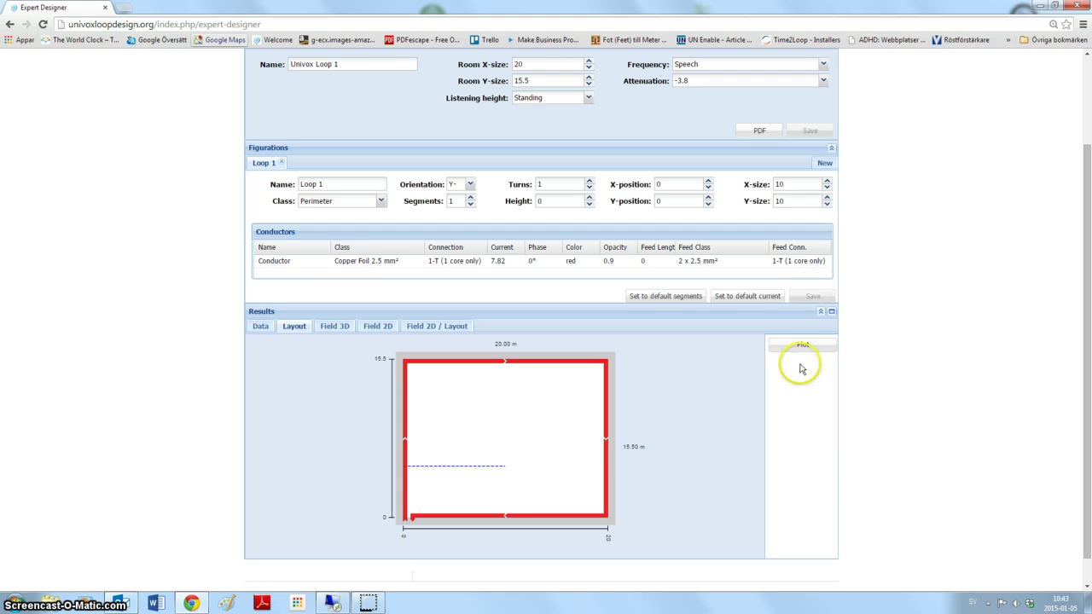
pyautogui.click(804, 346)
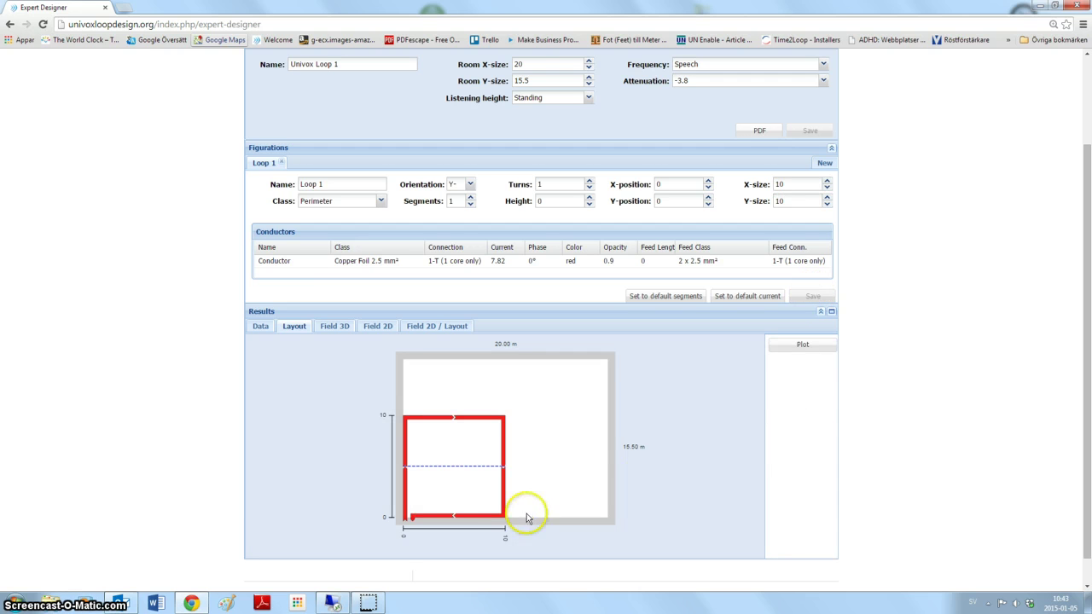
# Set Loop 1's X-position to 5, save the figuration and replot the layout
pyautogui.doubleClick(661, 184)
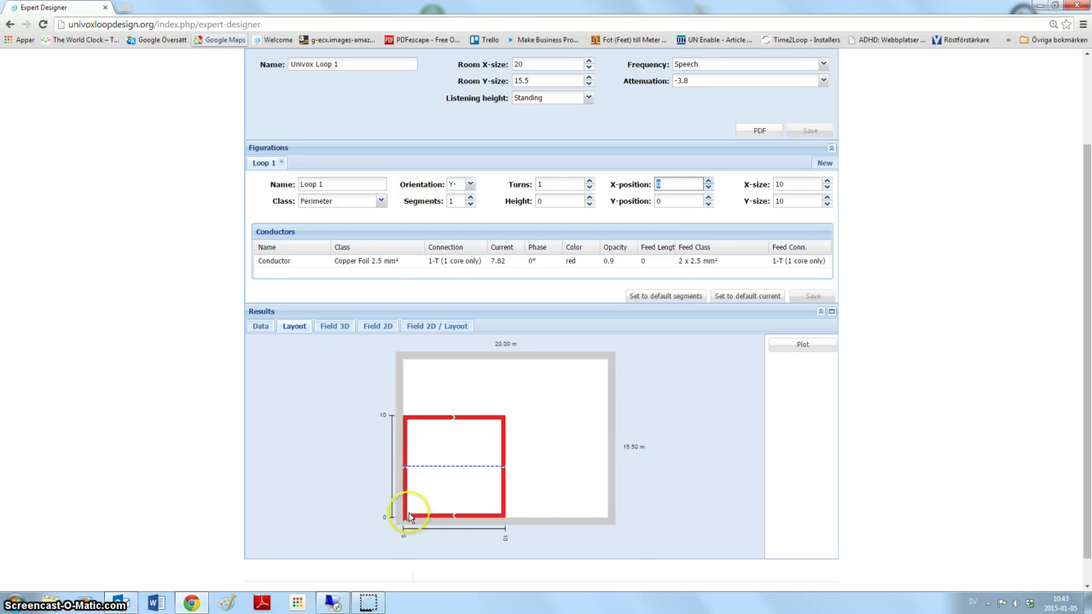
pyautogui.click(757, 135)
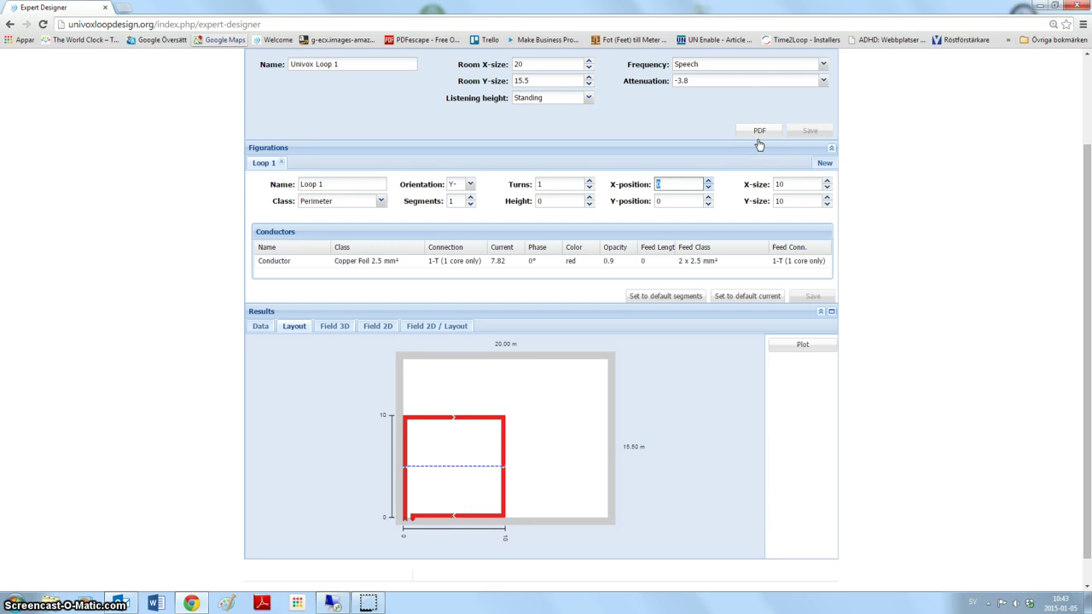
pyautogui.click(732, 214)
pyautogui.click(815, 296)
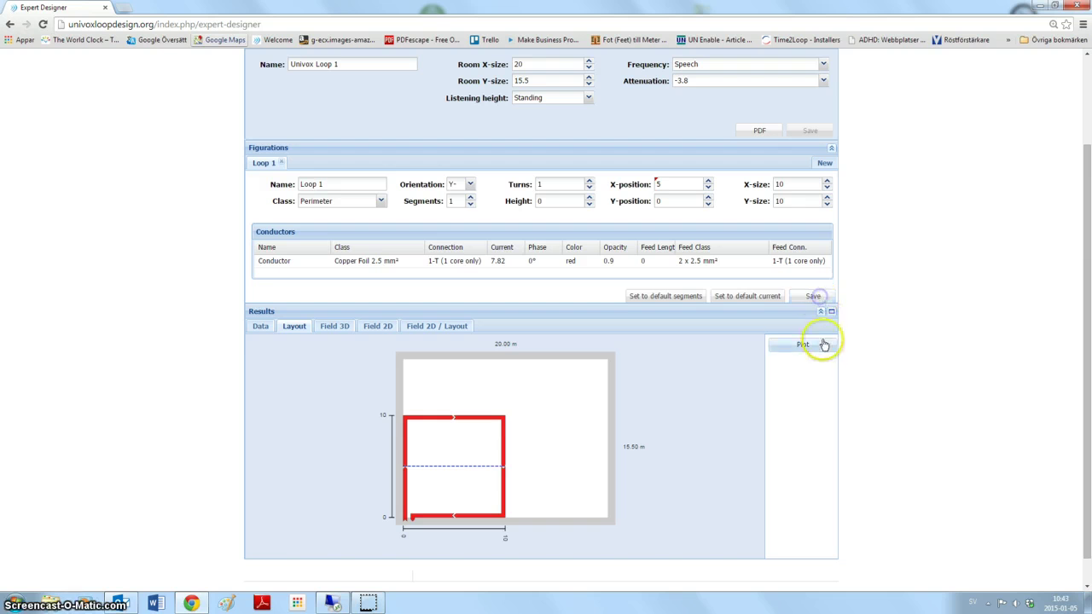
pyautogui.click(821, 345)
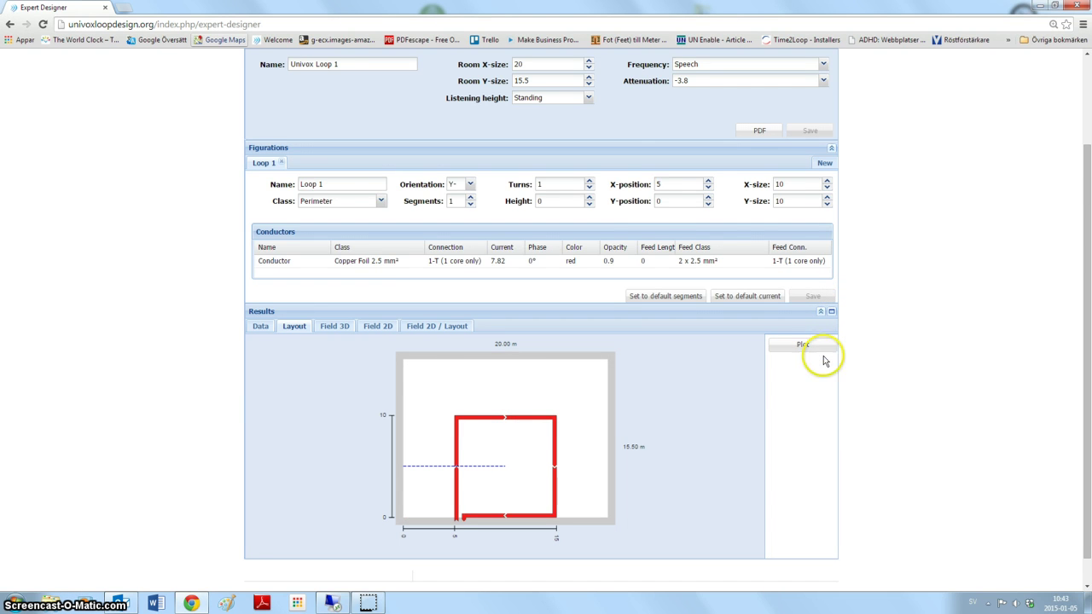
# Set Loop 1's Y-position to 3, save the figuration and replot the layout
pyautogui.click(661, 200)
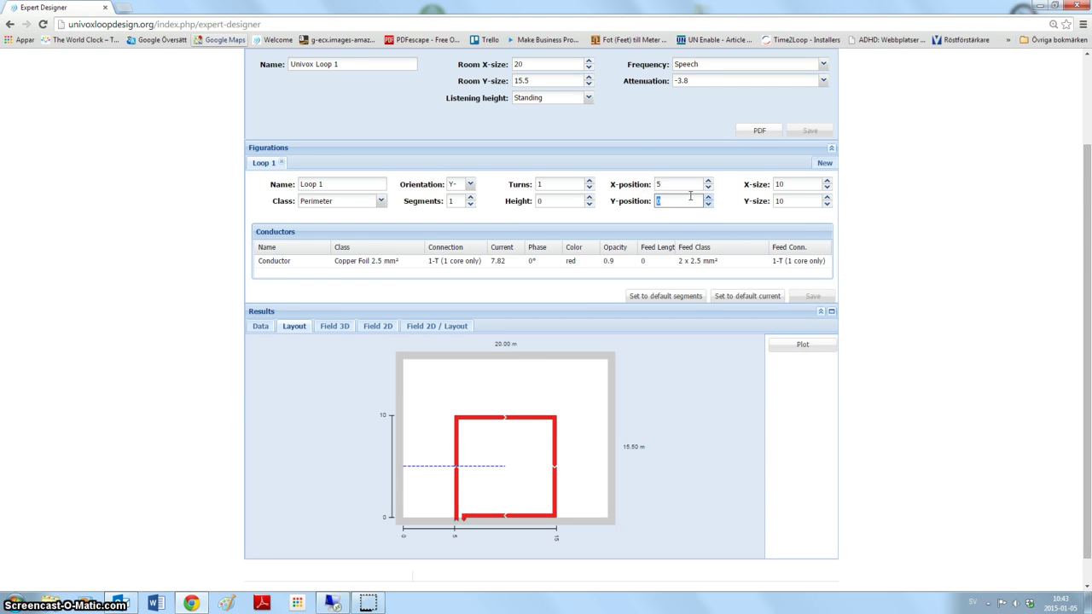
pyautogui.write('3')
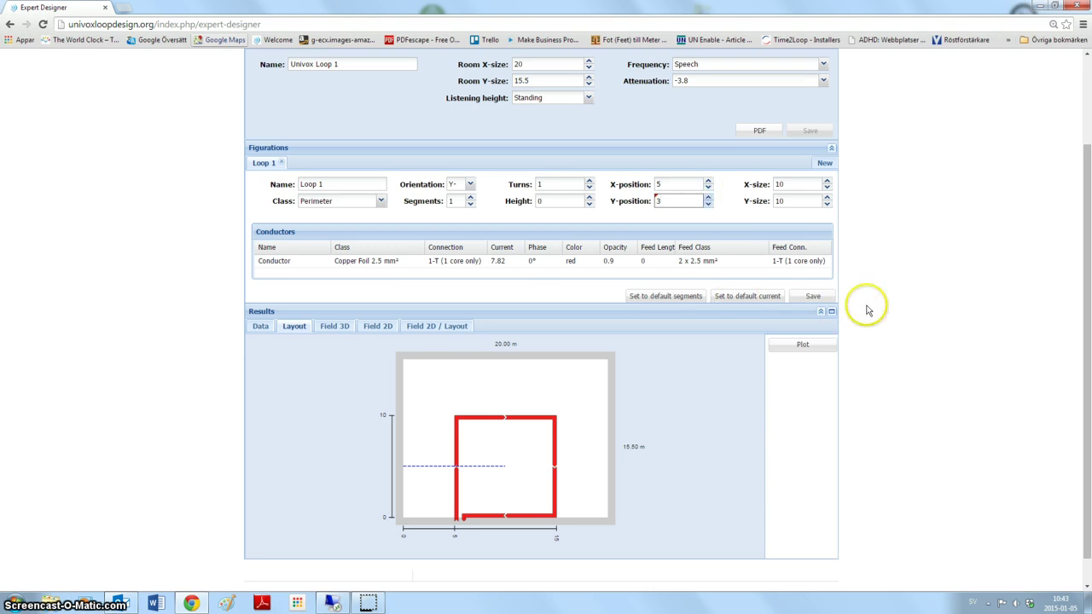
pyautogui.click(819, 297)
pyautogui.click(824, 346)
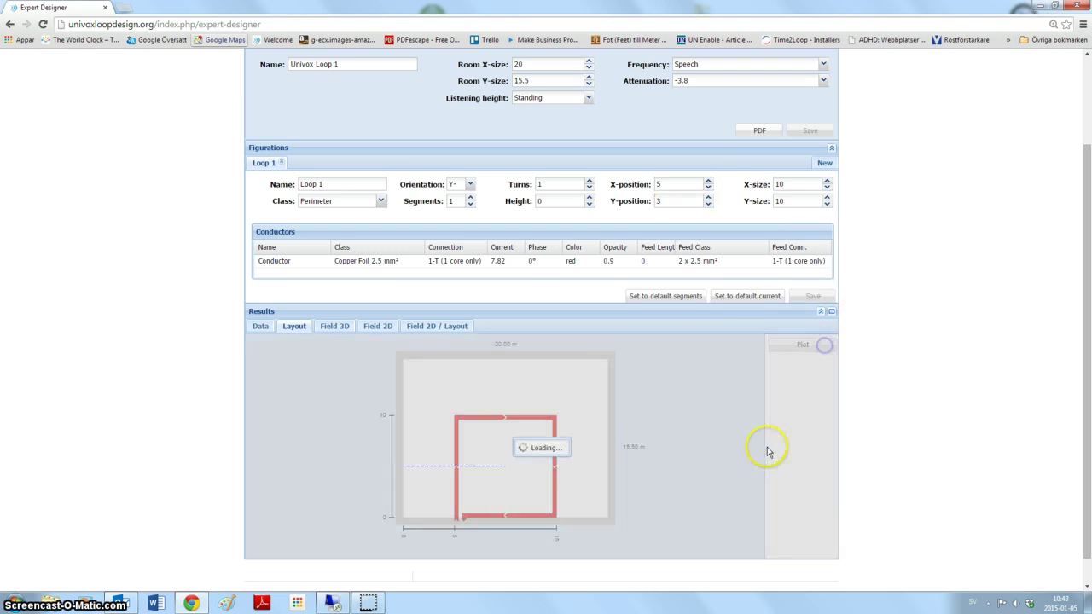